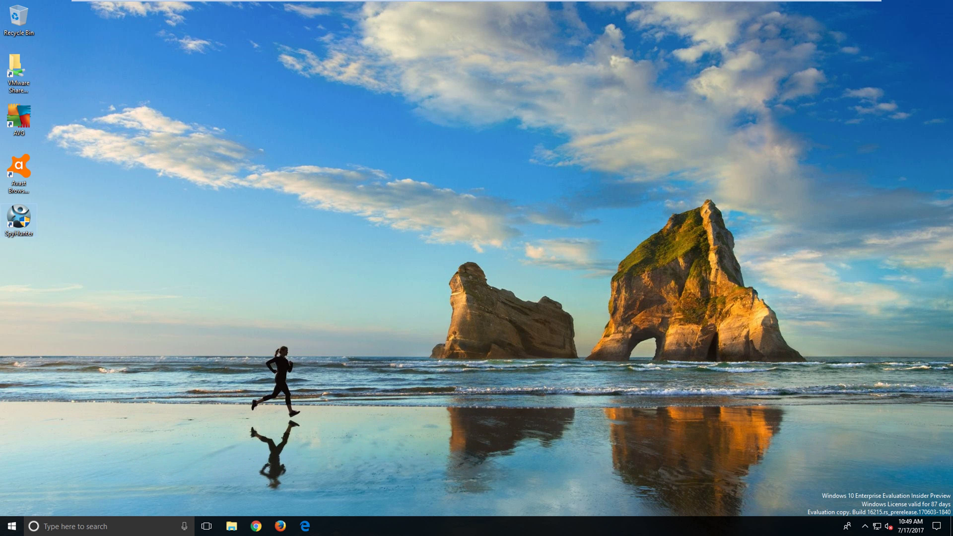
Launch SpyHunter from its desktop icon and approve the administrator permission prompt.
{"action": "double_click", "coordinate": [22, 220]}
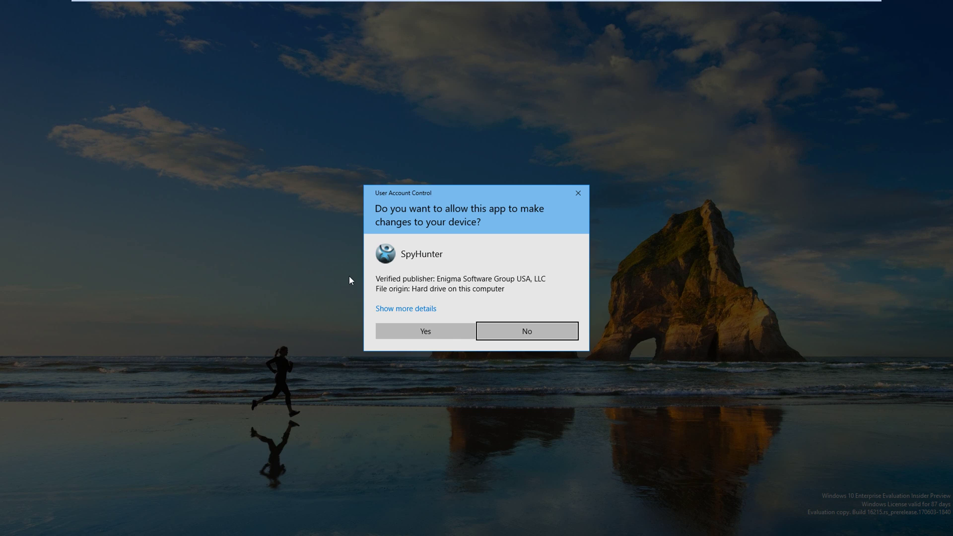
{"action": "left_click", "coordinate": [428, 333]}
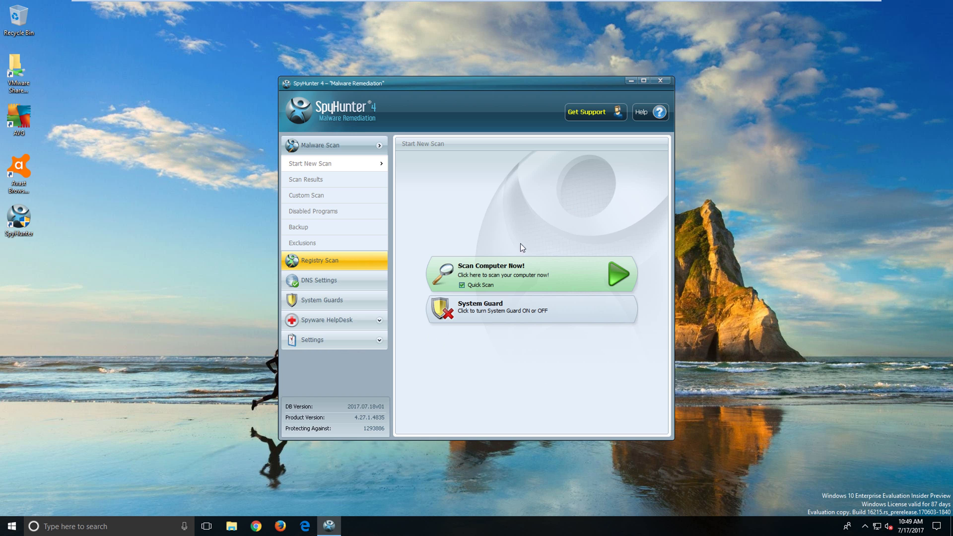
Run a computer scan and continue from the results showing the OneTab add-on.
{"action": "left_click", "coordinate": [519, 276]}
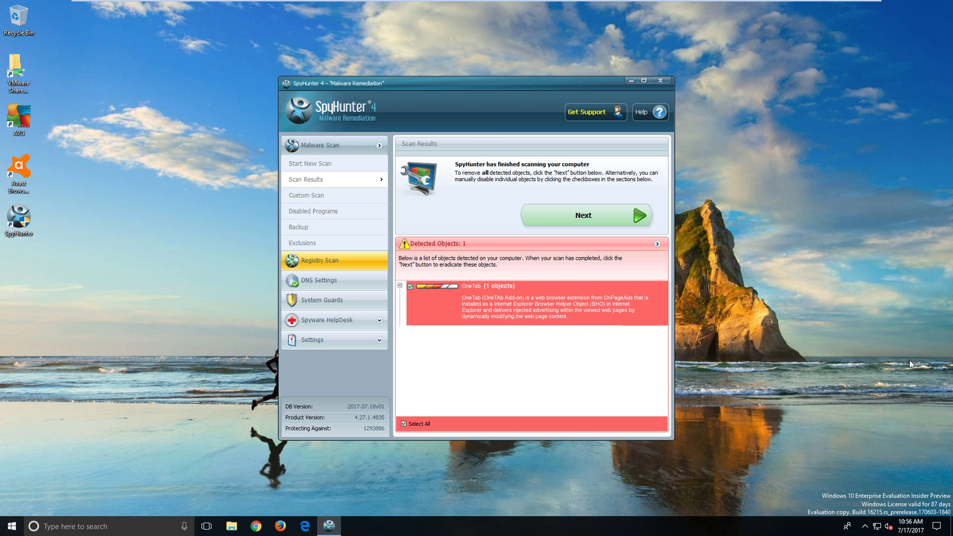
{"action": "left_click", "coordinate": [605, 212]}
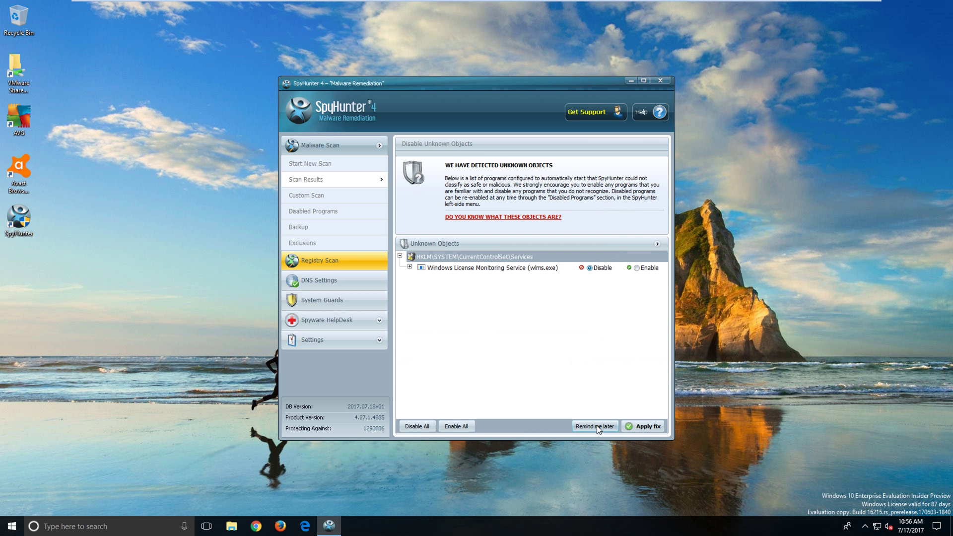
Apply the fix on the Disable Unknown Objects page to start removing OneTab.
{"action": "left_click", "coordinate": [646, 427]}
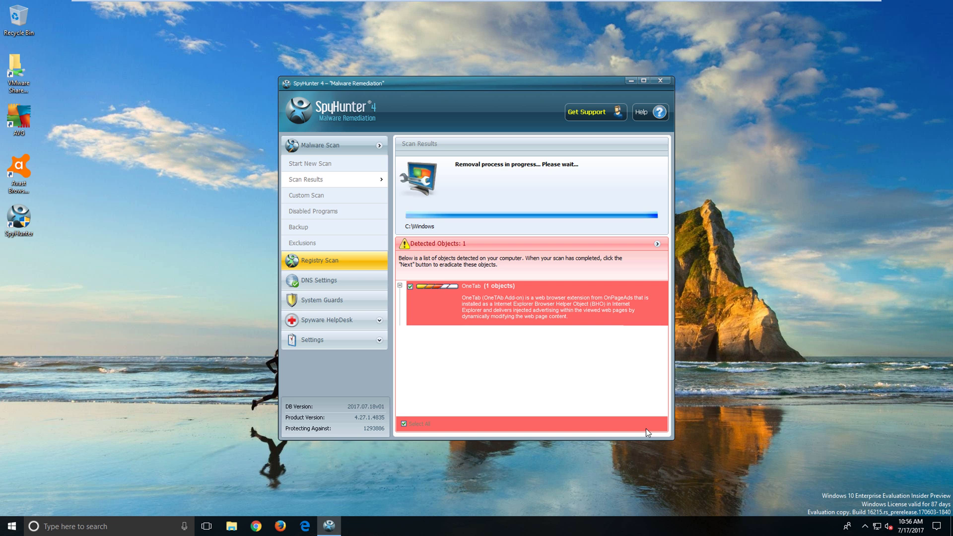